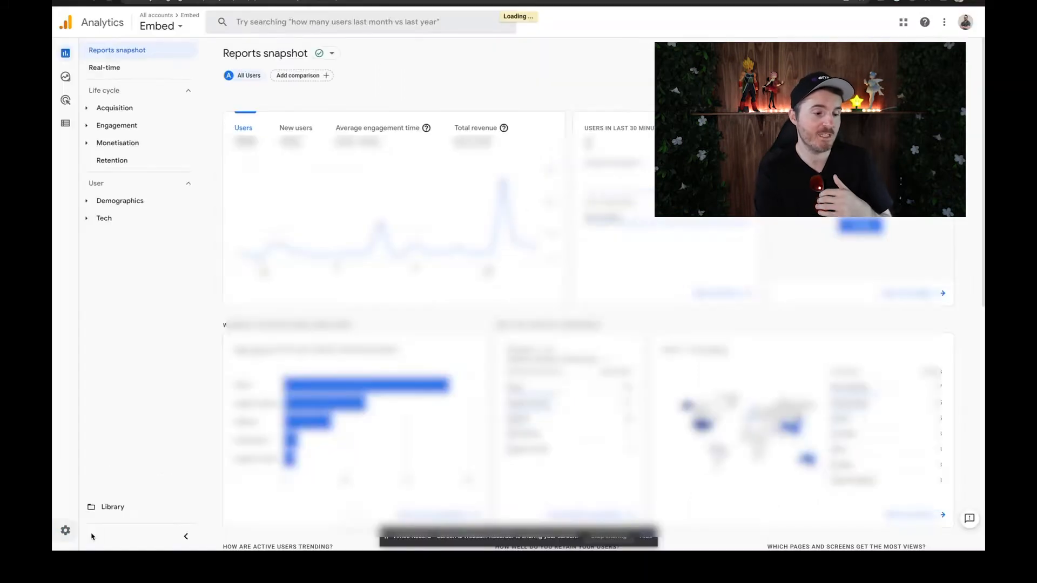
# Step: Create an Analytics account named Kodo Verse, keeping Google products and services sharing off, and proceed to property setup
pyautogui.click(95, 546)
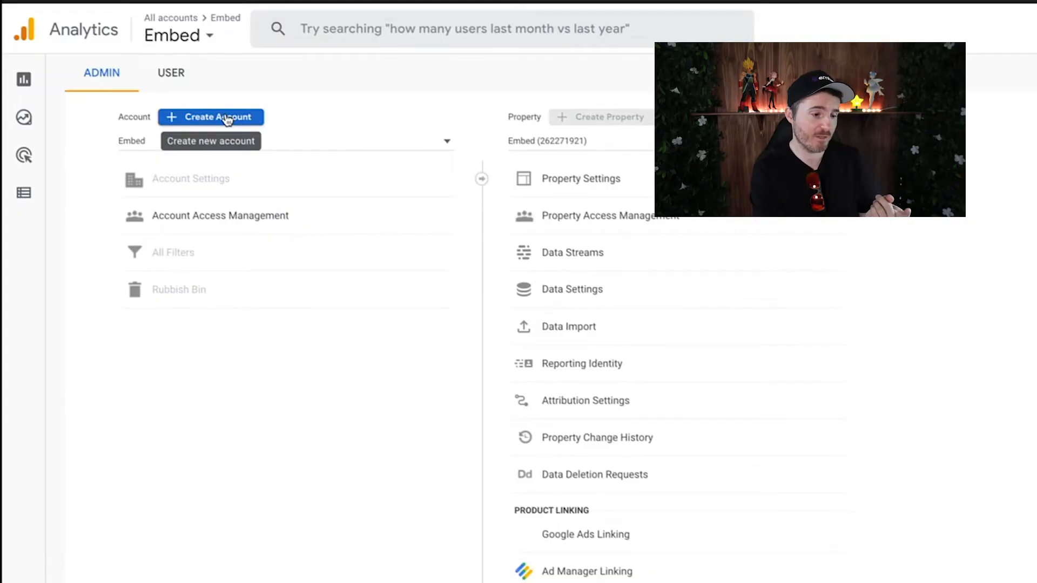
pyautogui.click(229, 118)
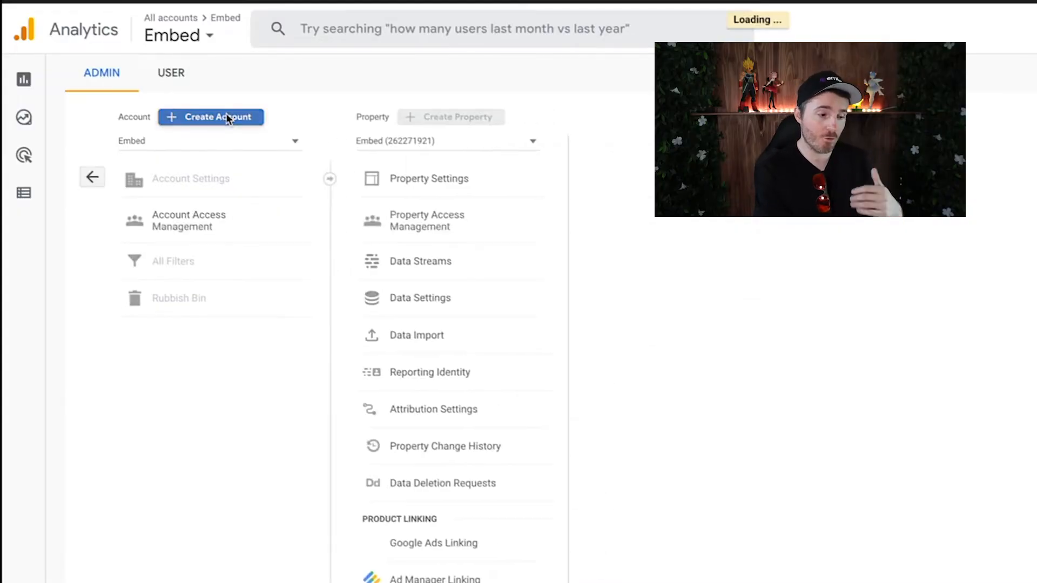
pyautogui.click(241, 149)
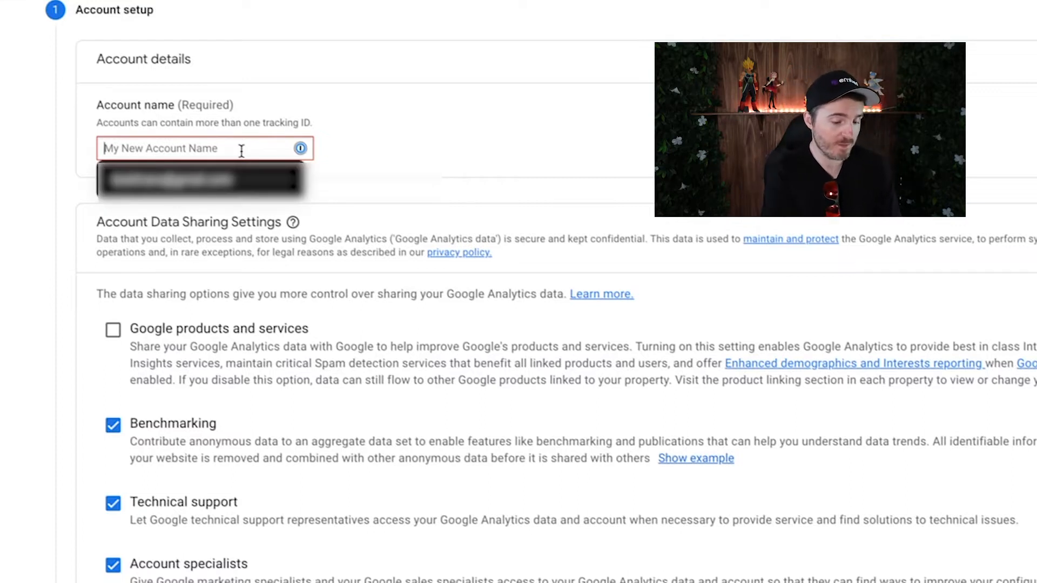
pyautogui.press('Escape')
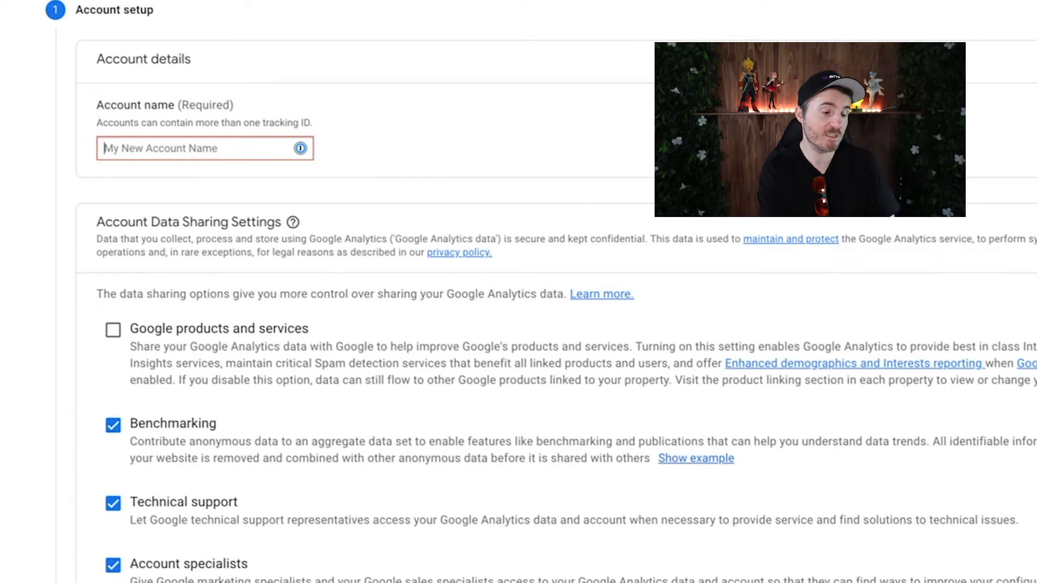
pyautogui.write('Kodo Verse')
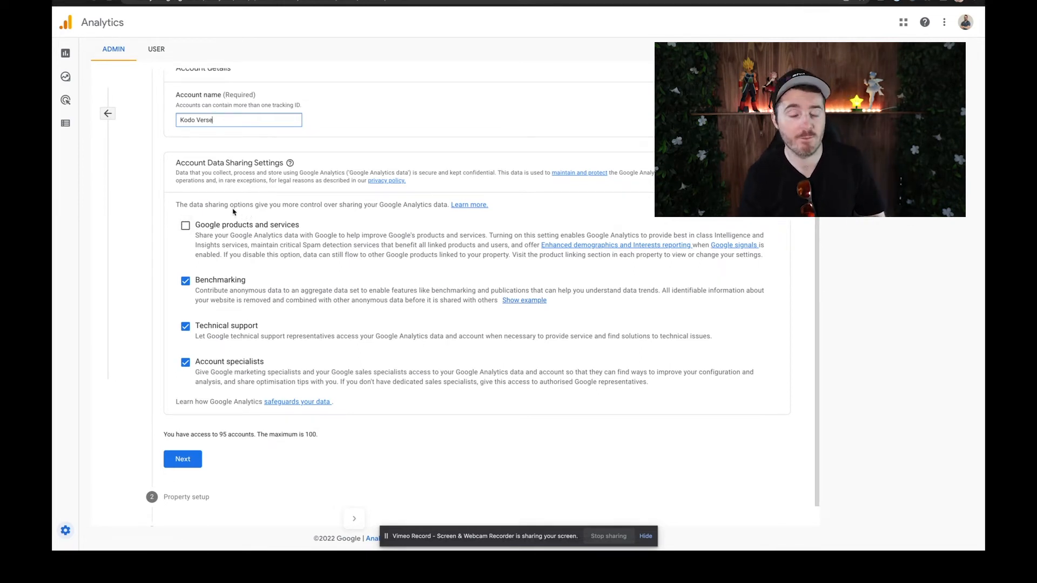
pyautogui.click(185, 225)
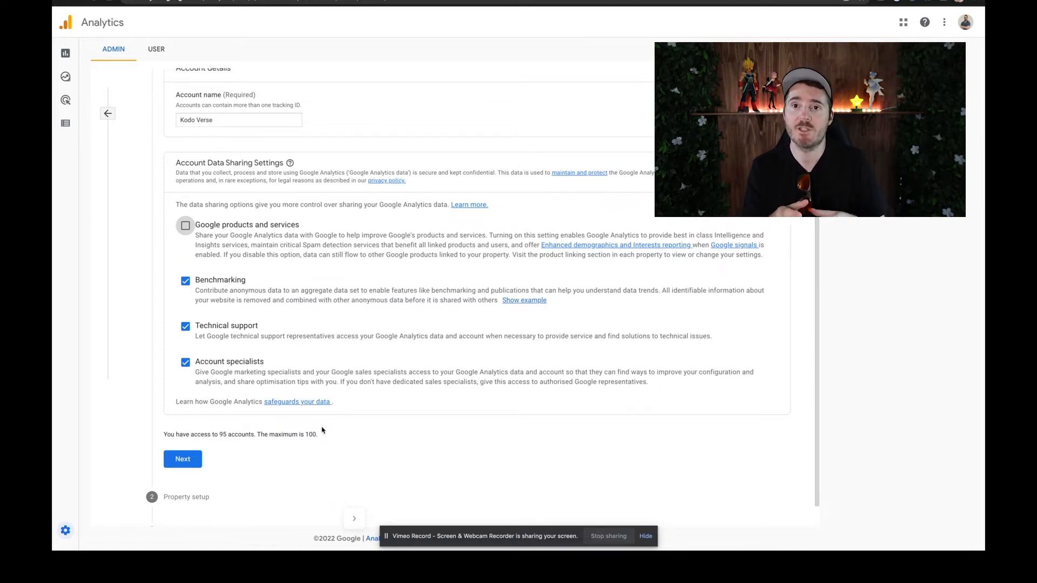
pyautogui.click(183, 459)
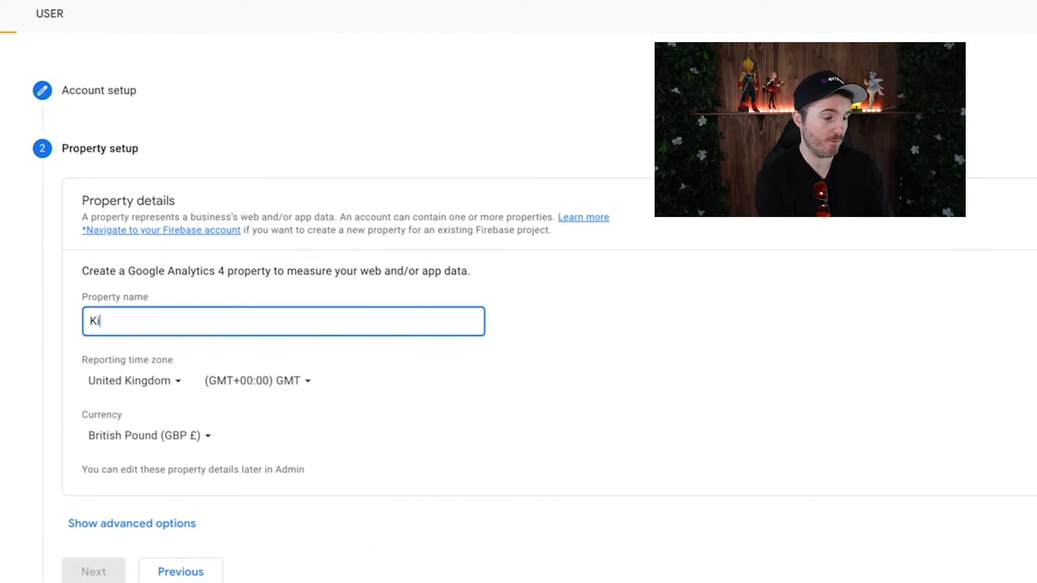
# Step: Name the property Kodo Verse Main and set its reporting time zone to New Zealand
pyautogui.write('v')
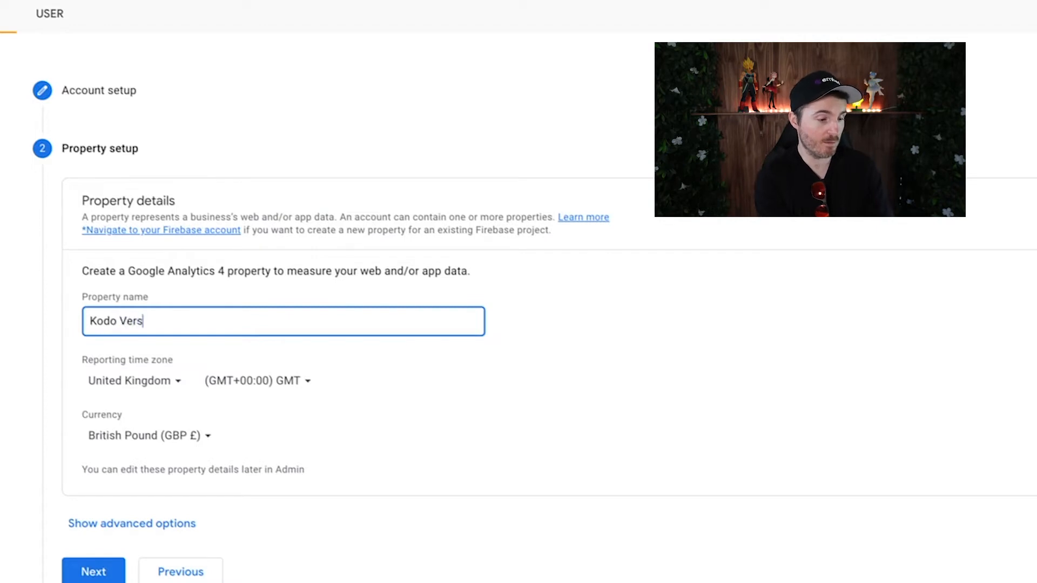
pyautogui.click(164, 382)
pyautogui.write('new')
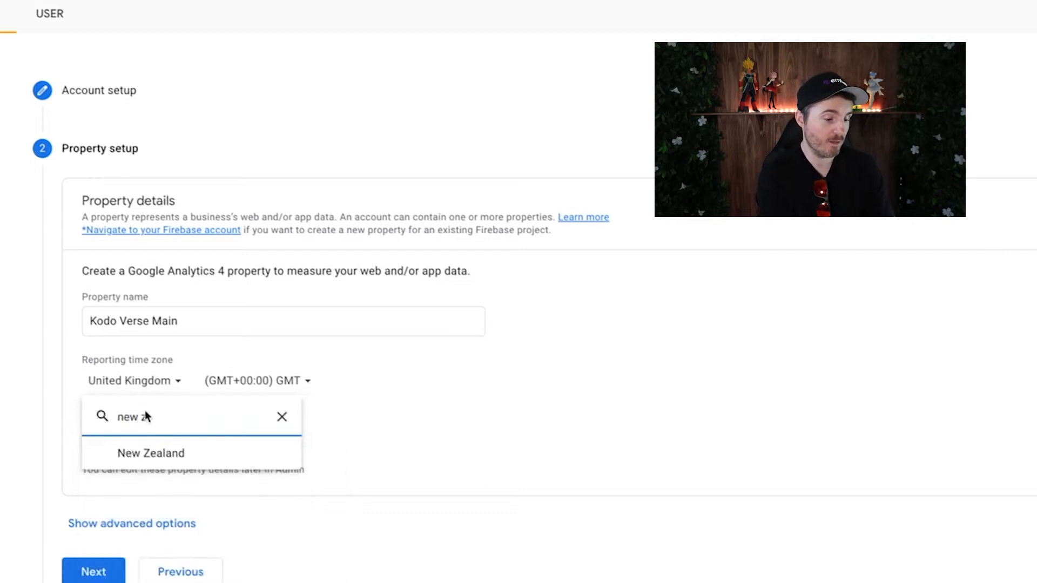
pyautogui.write(' z')
pyautogui.click(181, 460)
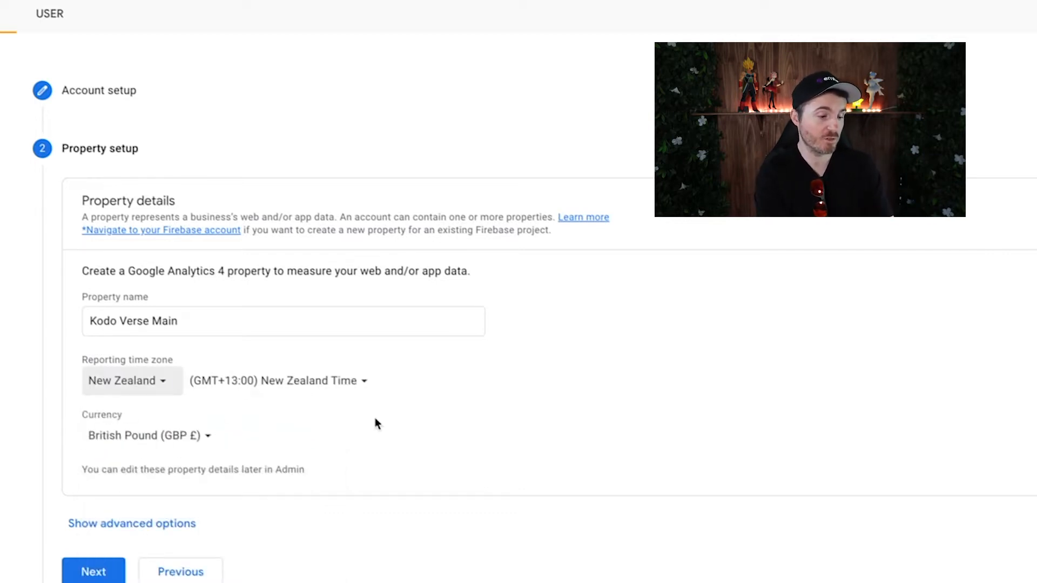
# Step: Set the property's currency to New Zealand Dollar (NZD NZ$)
pyautogui.click(181, 435)
pyautogui.write('new')
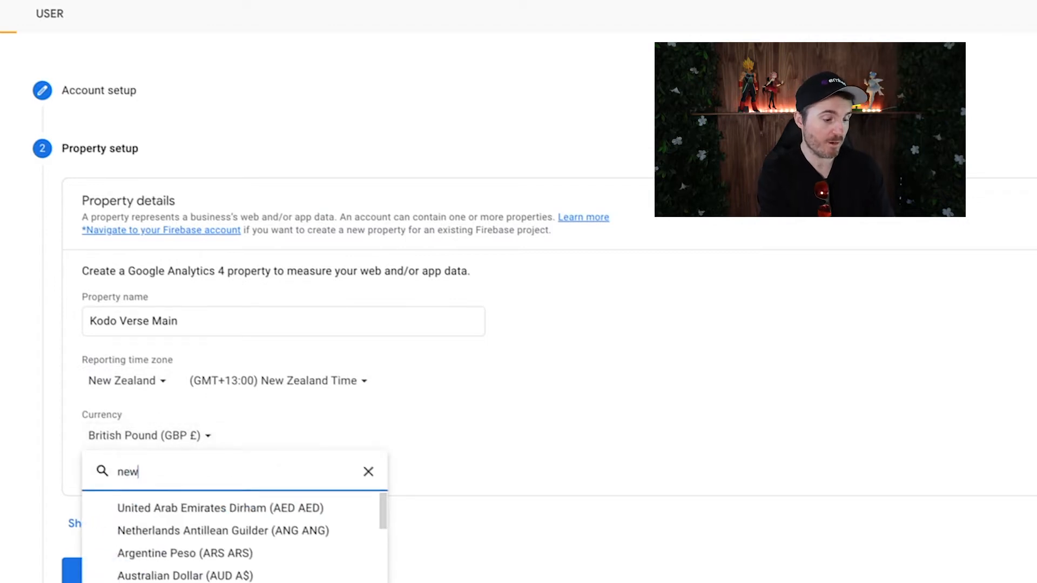
pyautogui.click(180, 513)
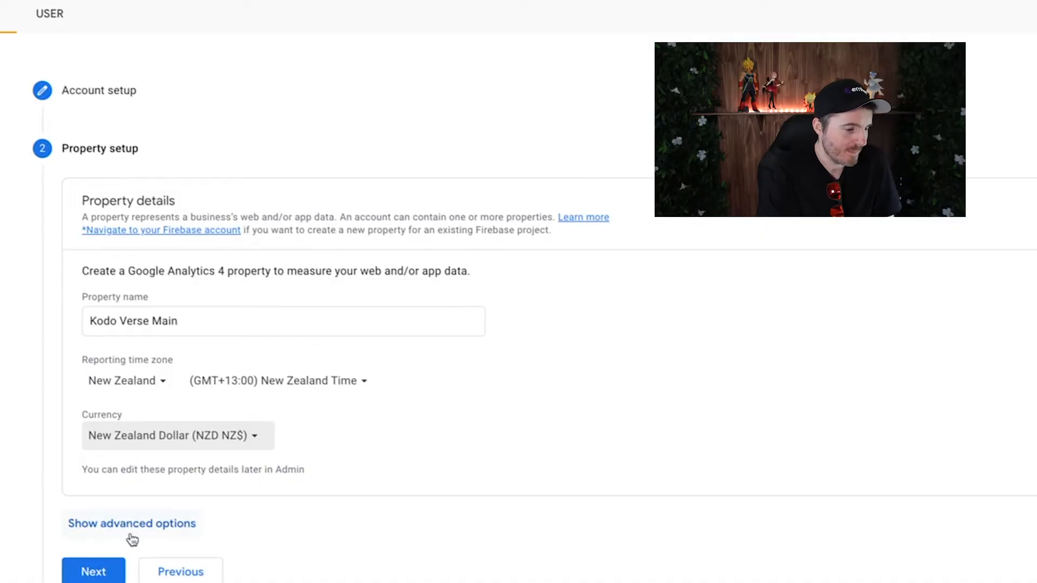
pyautogui.click(133, 537)
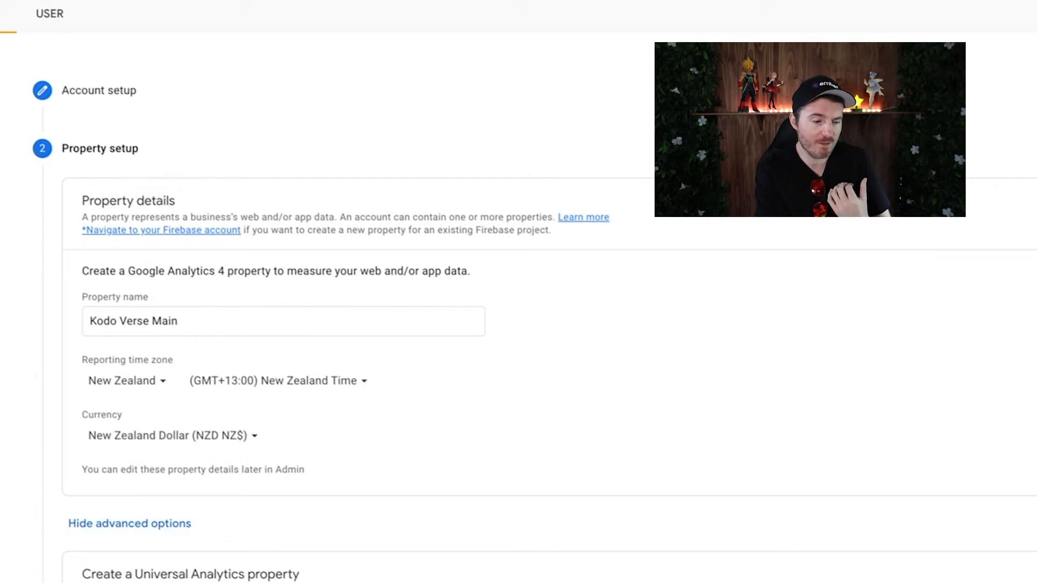
pyautogui.scroll(-3, 519, 313)
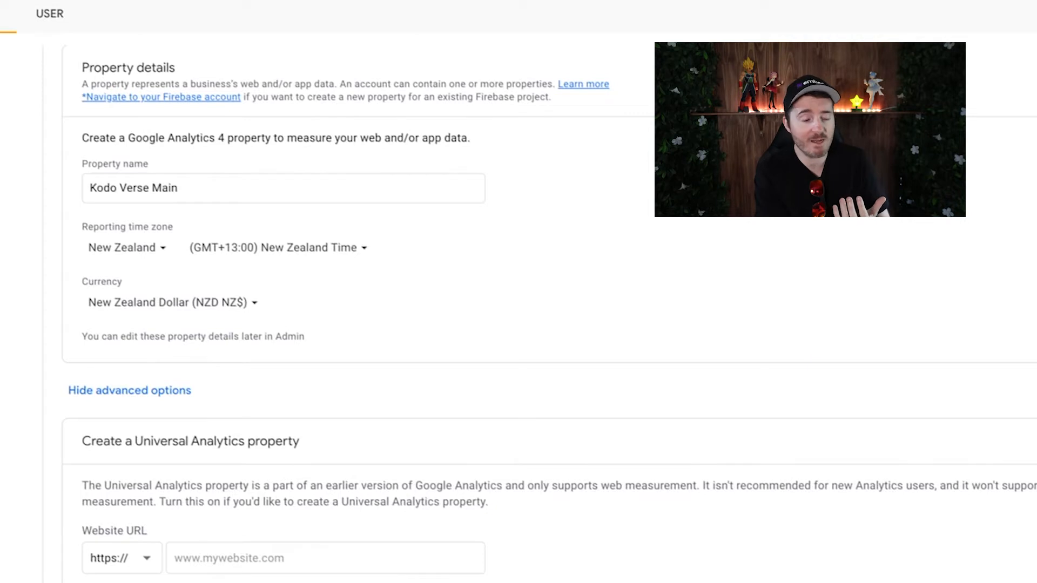
pyautogui.click(254, 558)
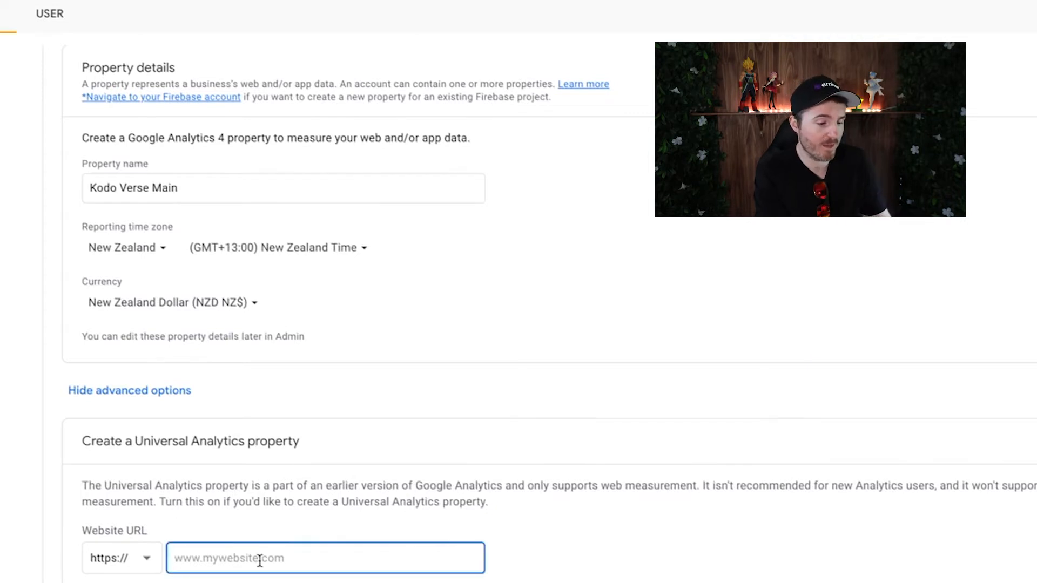
pyautogui.write('kodo')
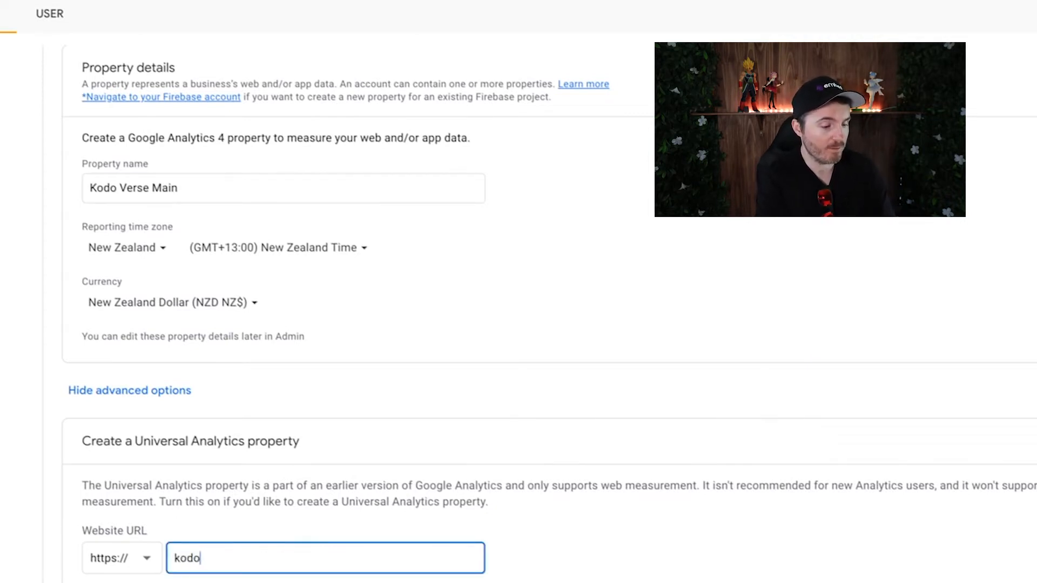
pyautogui.write('verse')
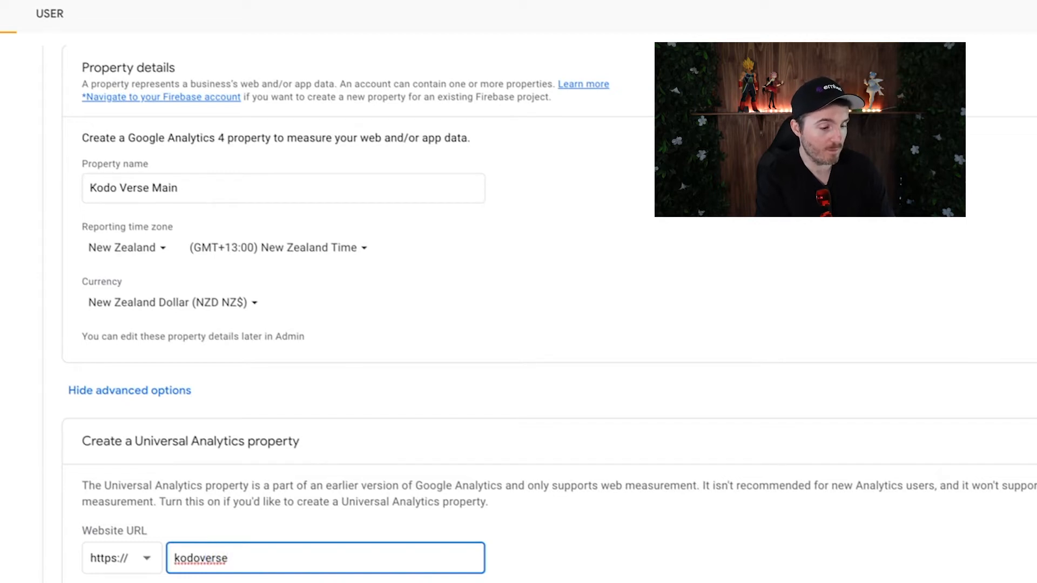
pyautogui.write('.com')
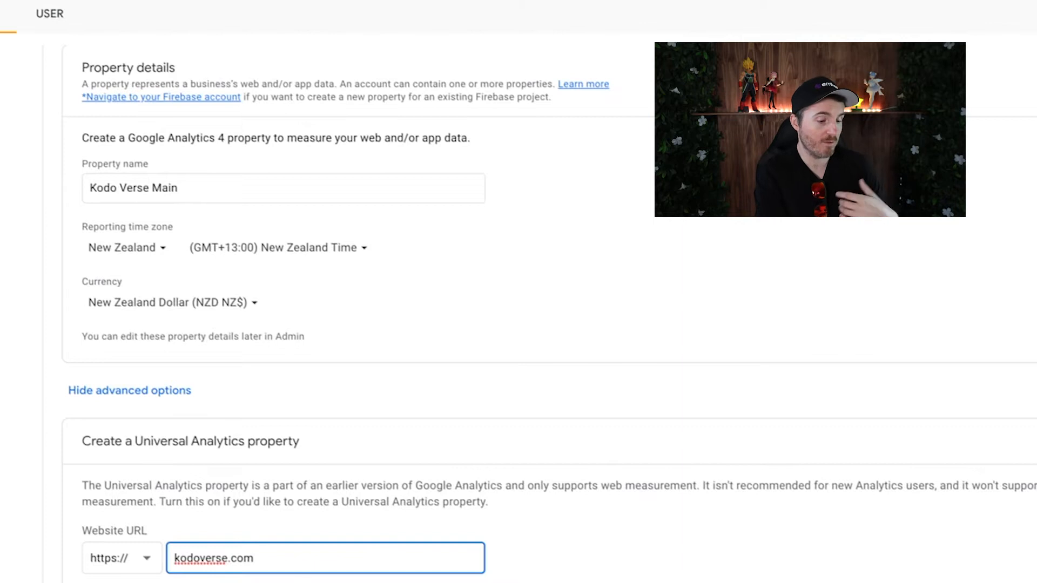
pyautogui.scroll(-2, 540, 313)
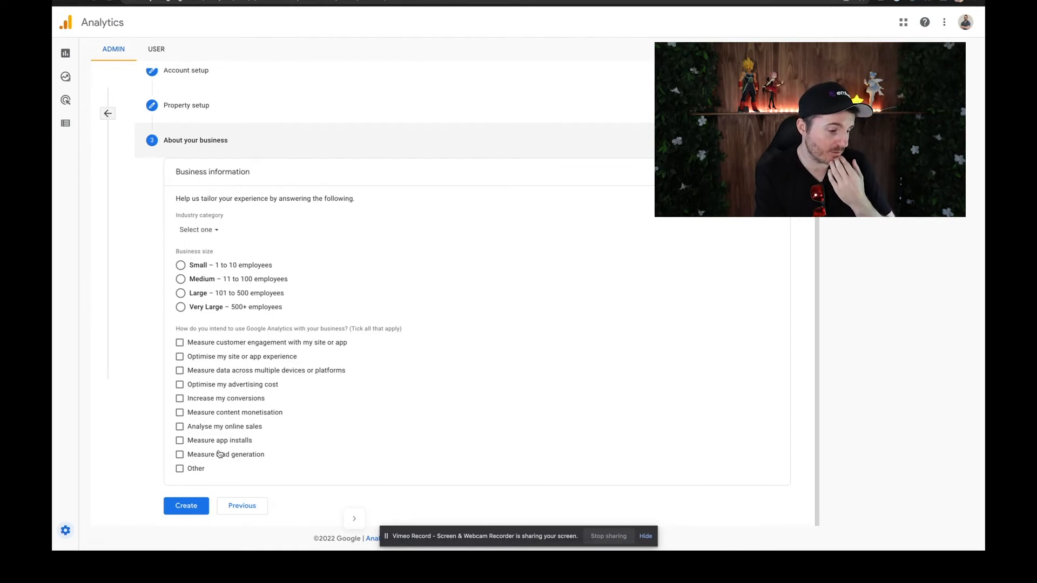
# Step: Select customer engagement, site experience, advertising cost, conversions and content monetisation as the intended Analytics uses
pyautogui.click(213, 399)
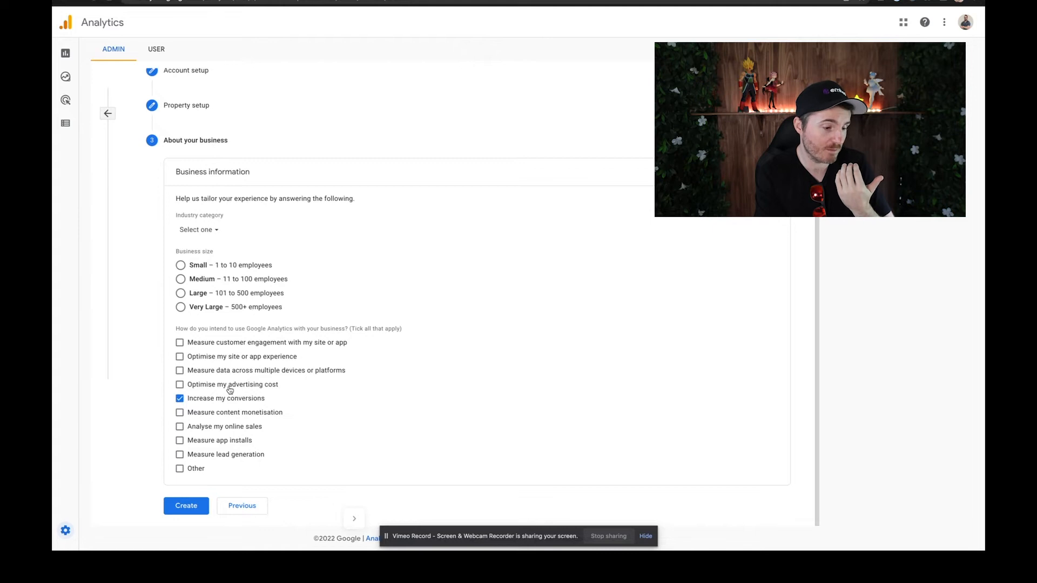
pyautogui.click(230, 385)
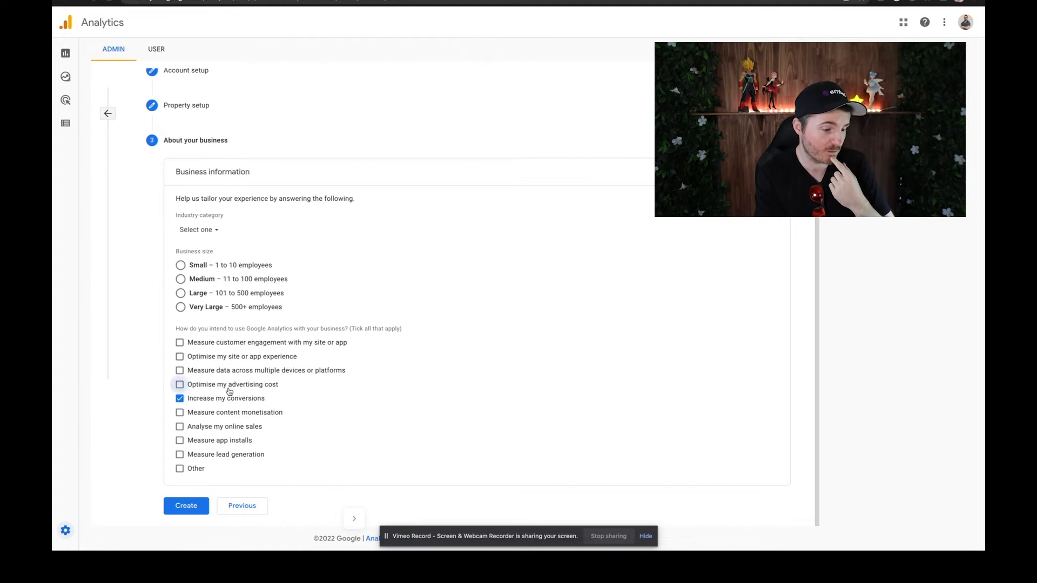
pyautogui.click(233, 417)
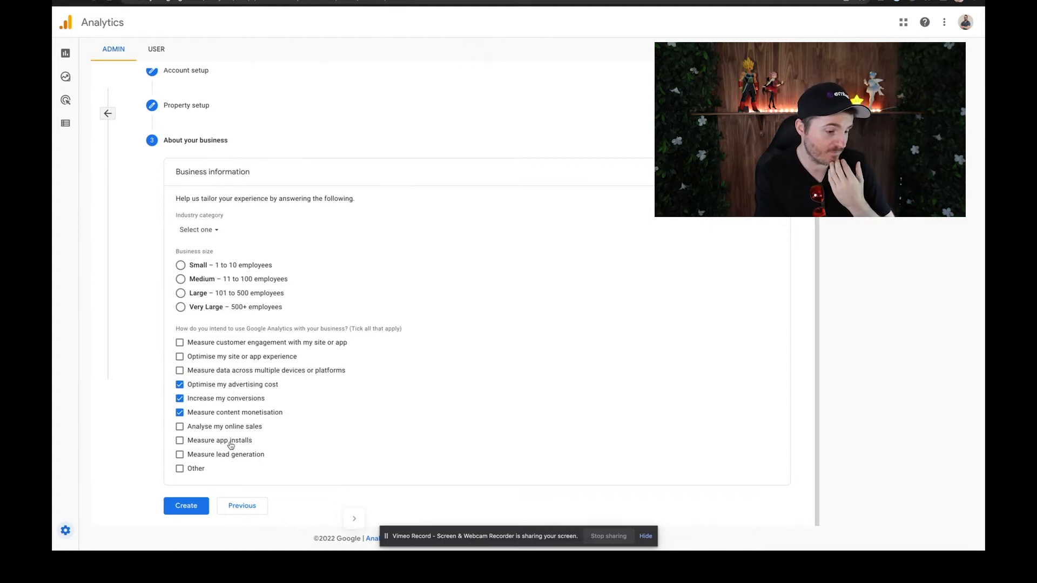
pyautogui.click(221, 442)
pyautogui.click(228, 441)
pyautogui.click(226, 345)
pyautogui.click(251, 361)
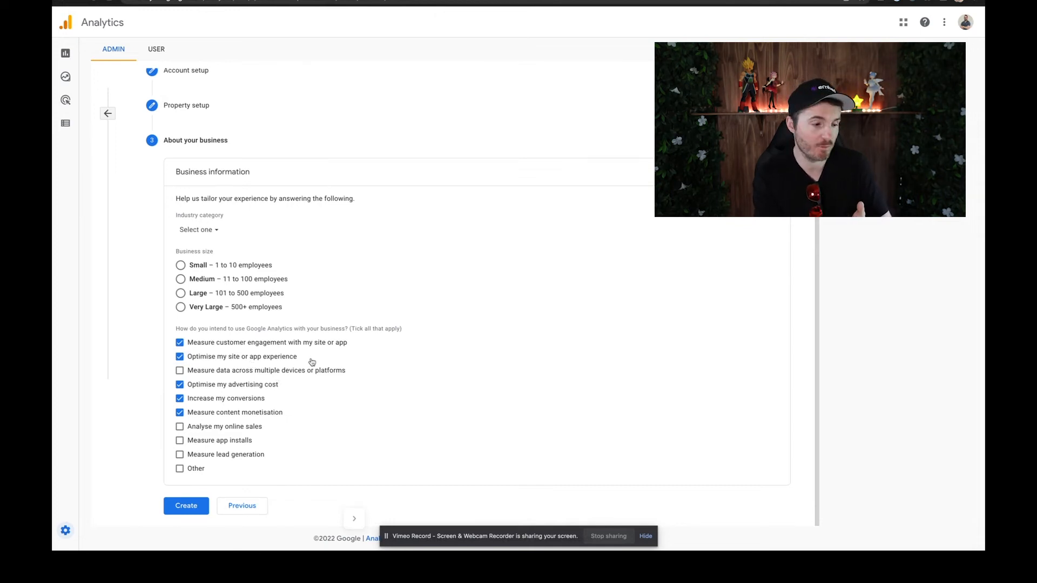
# Step: Set the business size to Small and the industry category to Arts & entertainment, and submit the account for creation
pyautogui.click(196, 266)
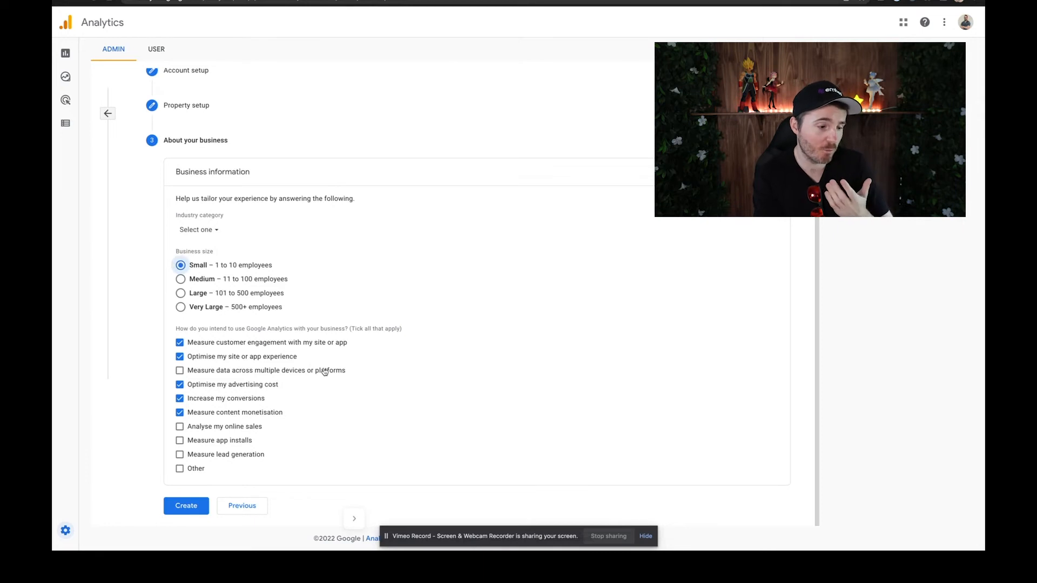
pyautogui.click(217, 231)
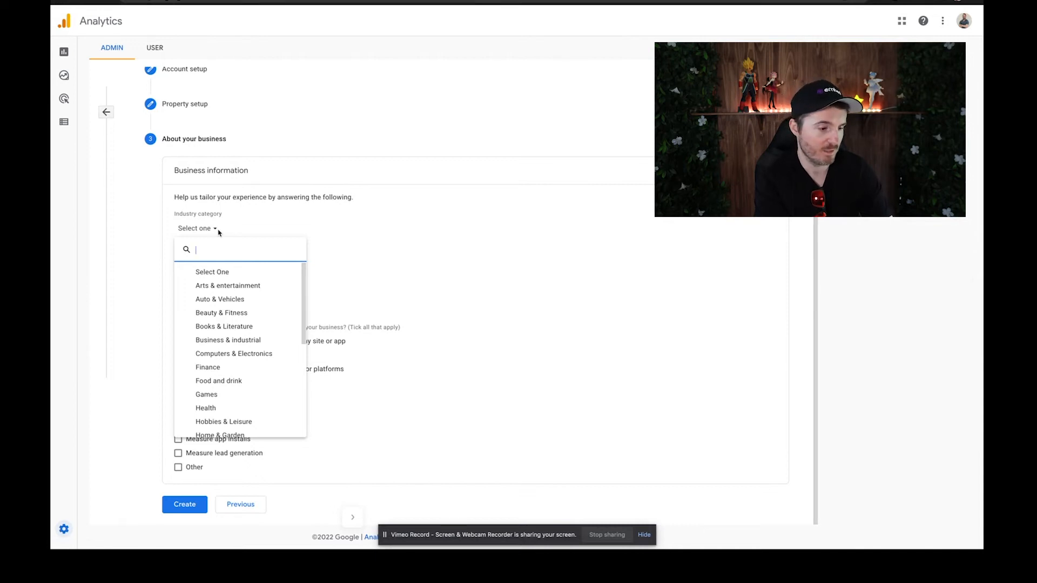
pyautogui.click(228, 285)
pyautogui.click(184, 504)
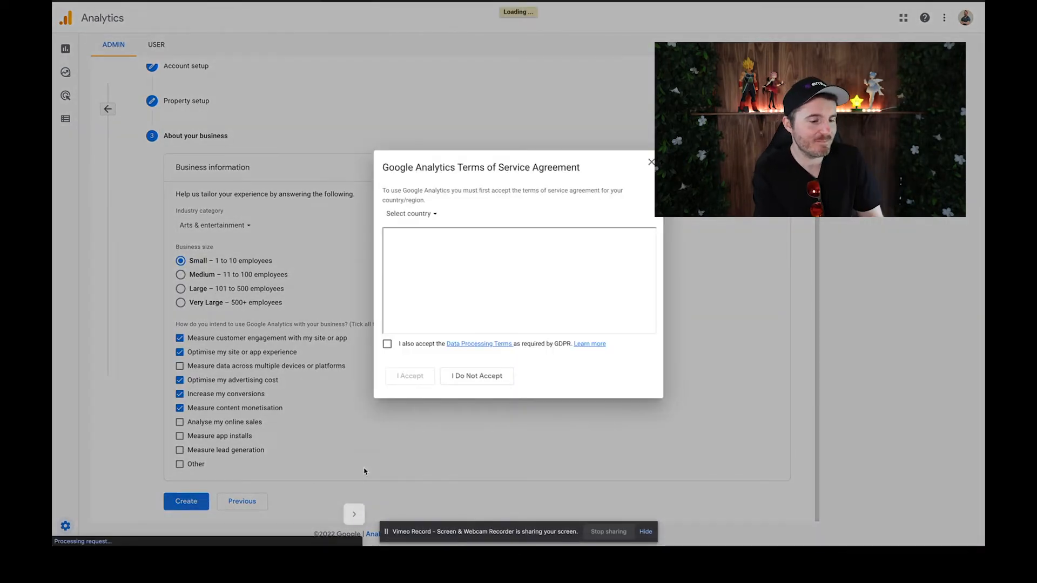
# Step: Choose New Zealand for the Terms of Service Agreement and accept it together with the Data Processing Terms
pyautogui.click(429, 212)
pyautogui.write('new z')
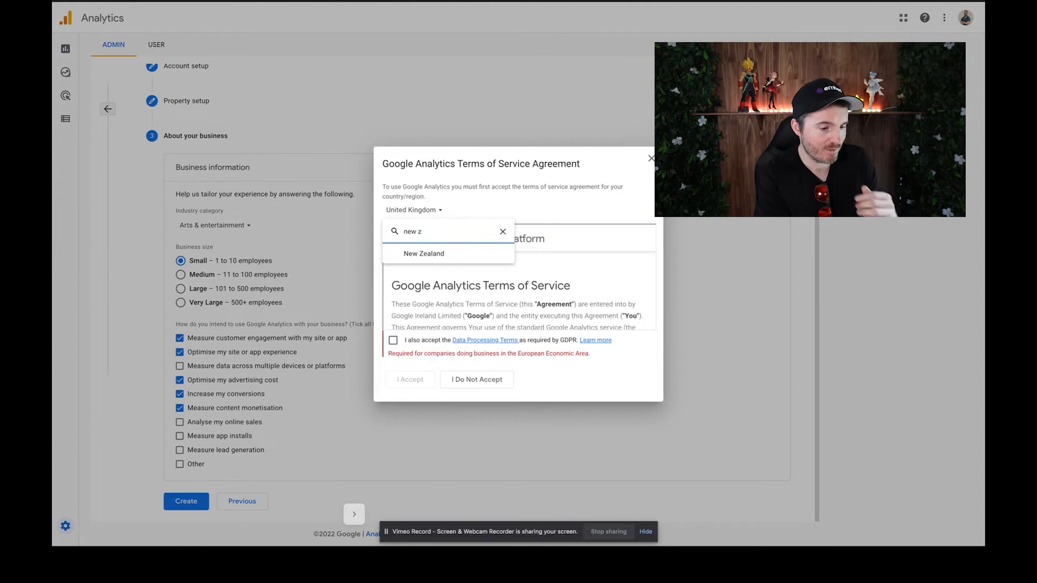
pyautogui.click(412, 255)
pyautogui.click(388, 346)
pyautogui.scroll(-5, 557, 326)
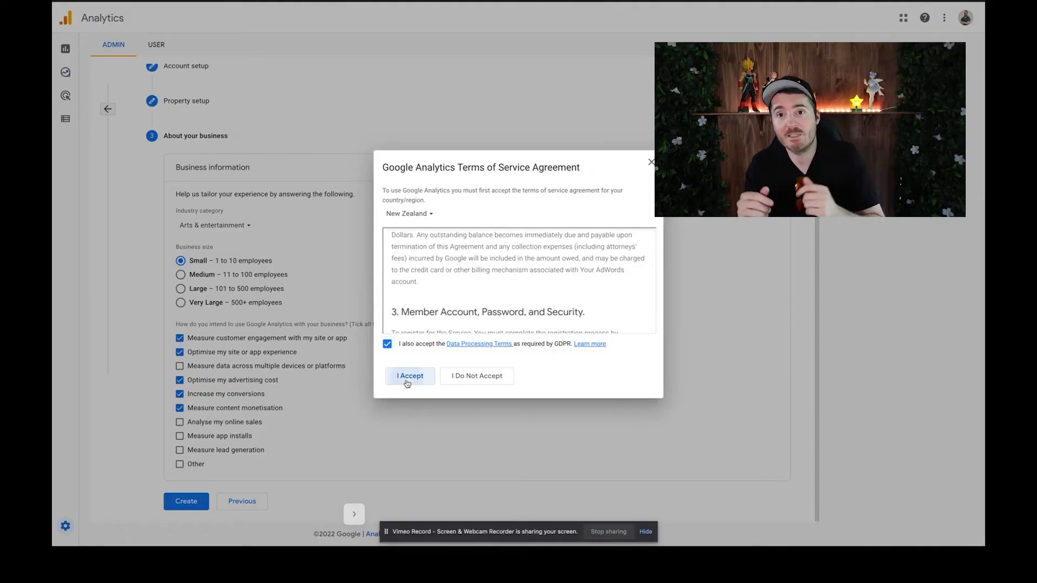
pyautogui.click(408, 377)
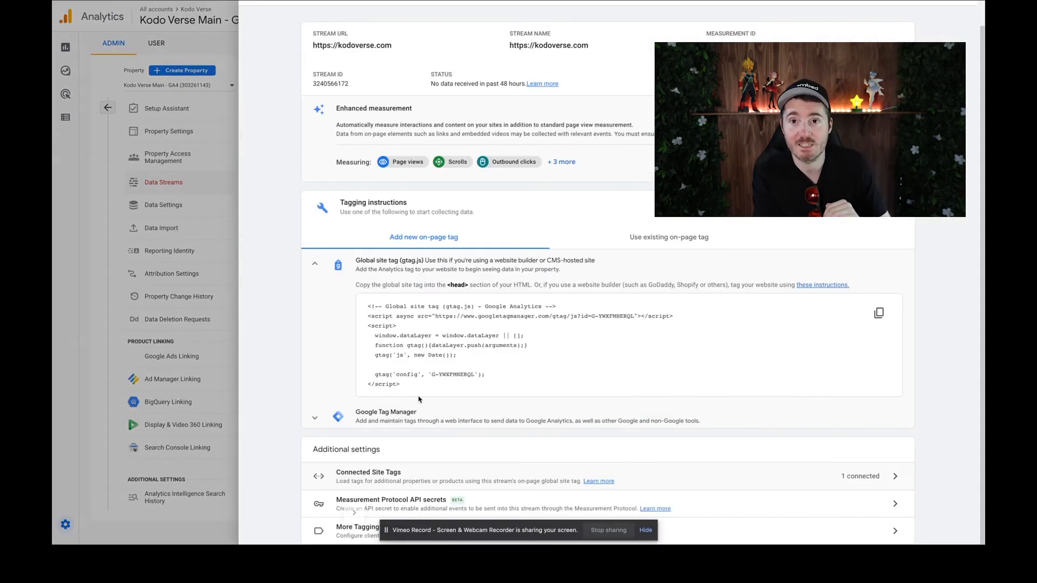
# Step: Expand the Google Tag Manager instructions and copy the complete global site tag (gtag.js) script of the kodoverse.com stream
pyautogui.click(421, 416)
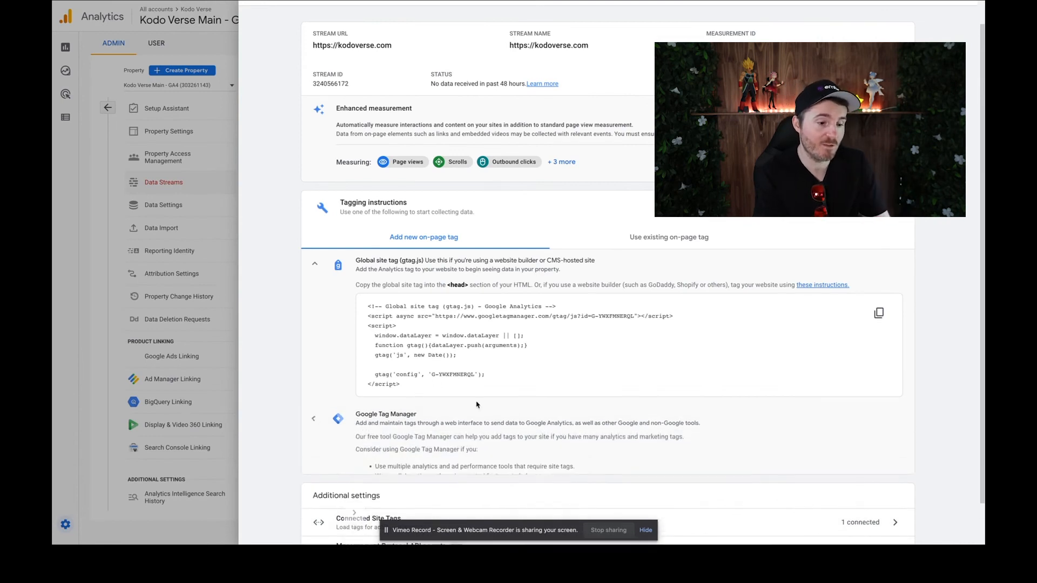
pyautogui.scroll(-1, 501, 403)
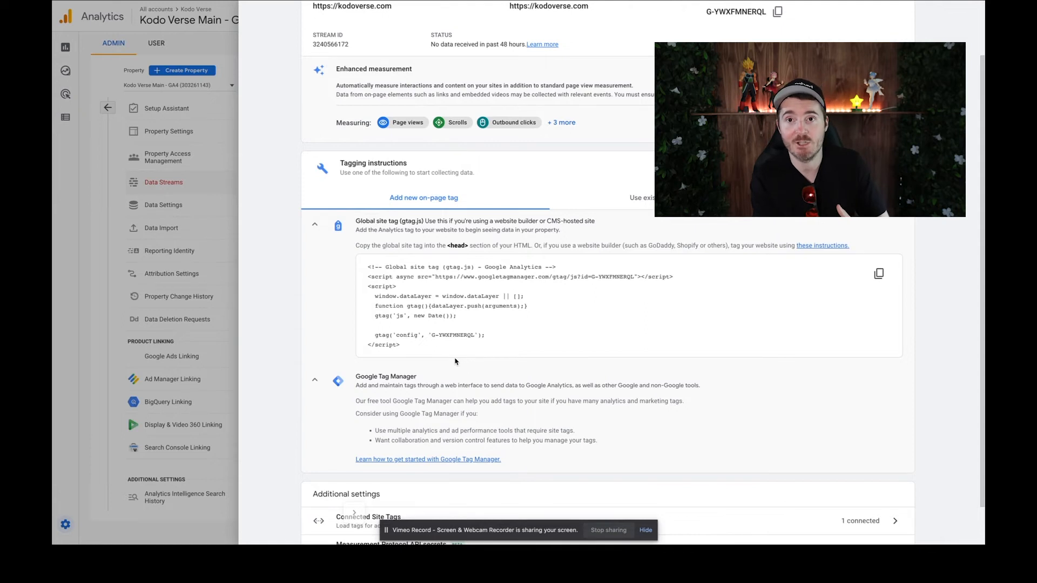
pyautogui.moveTo(401, 345); pyautogui.dragTo(359, 274)
pyautogui.rightClick(387, 285)
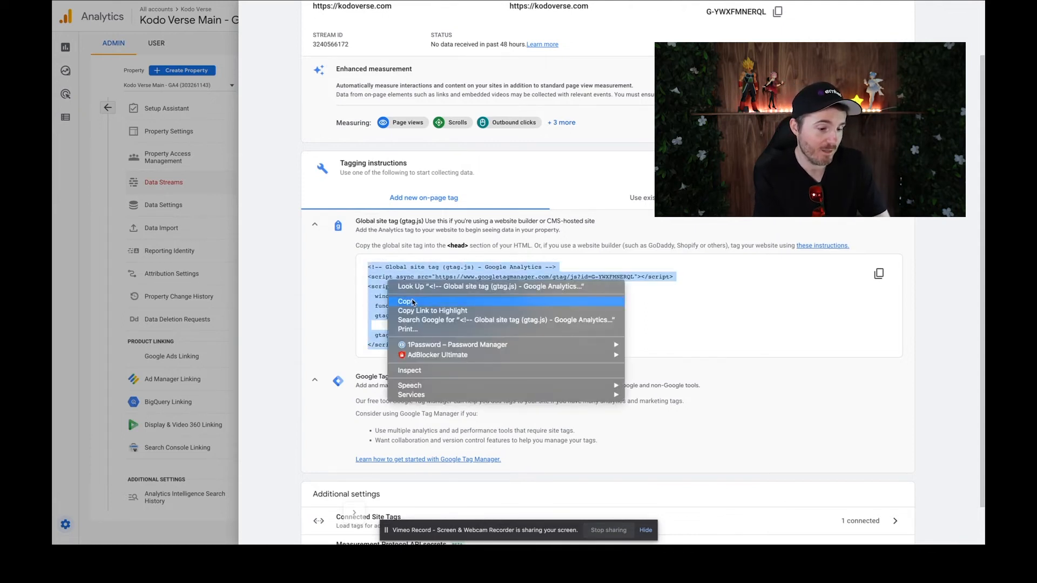
pyautogui.click(413, 301)
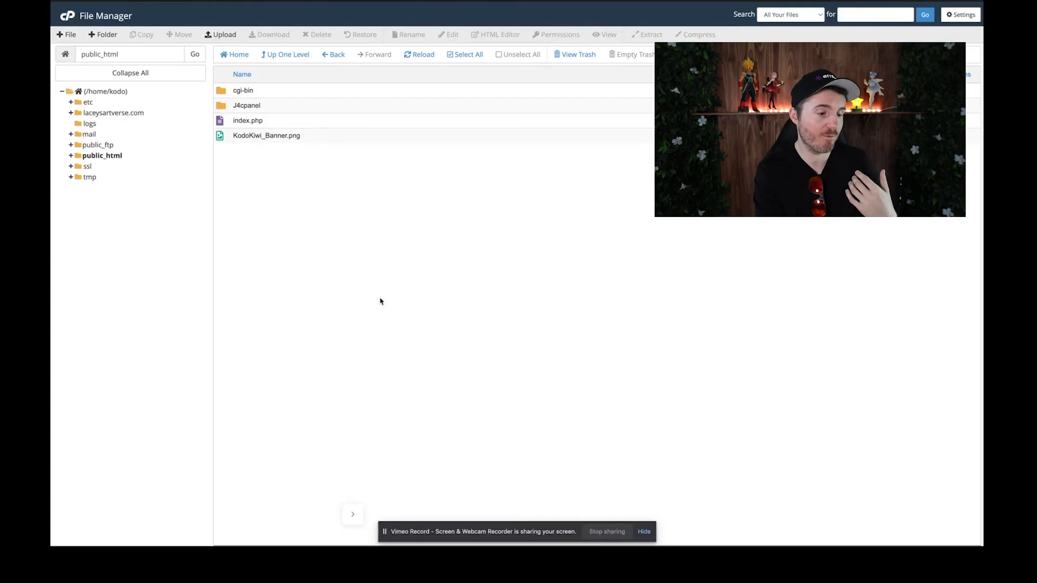
# Step: Open index.php from public_html for editing and add two new lines after the closing style tag in the head section
pyautogui.rightClick(252, 123)
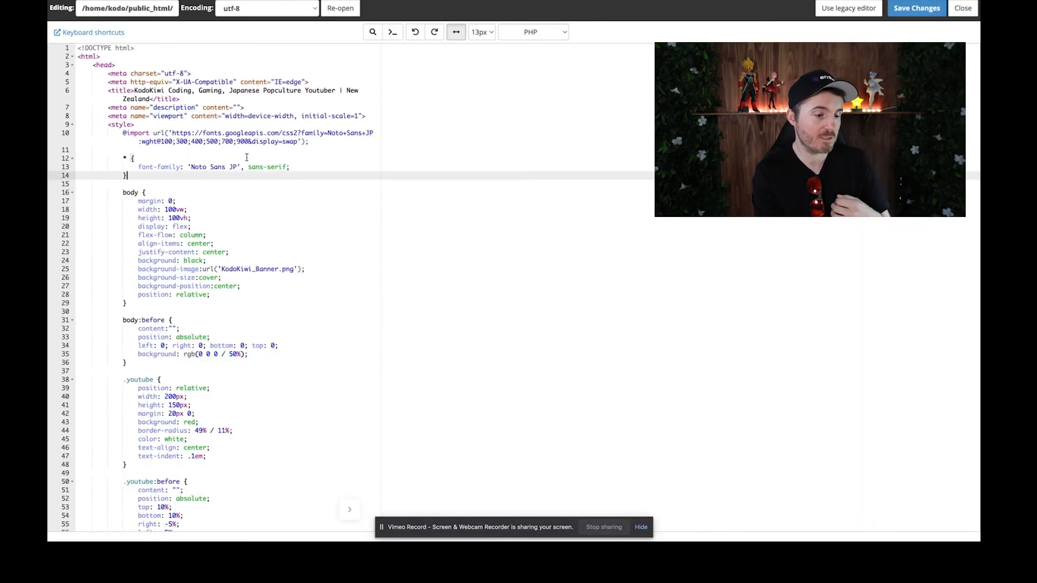
pyautogui.click(116, 64)
pyautogui.scroll(-8, 195, 125)
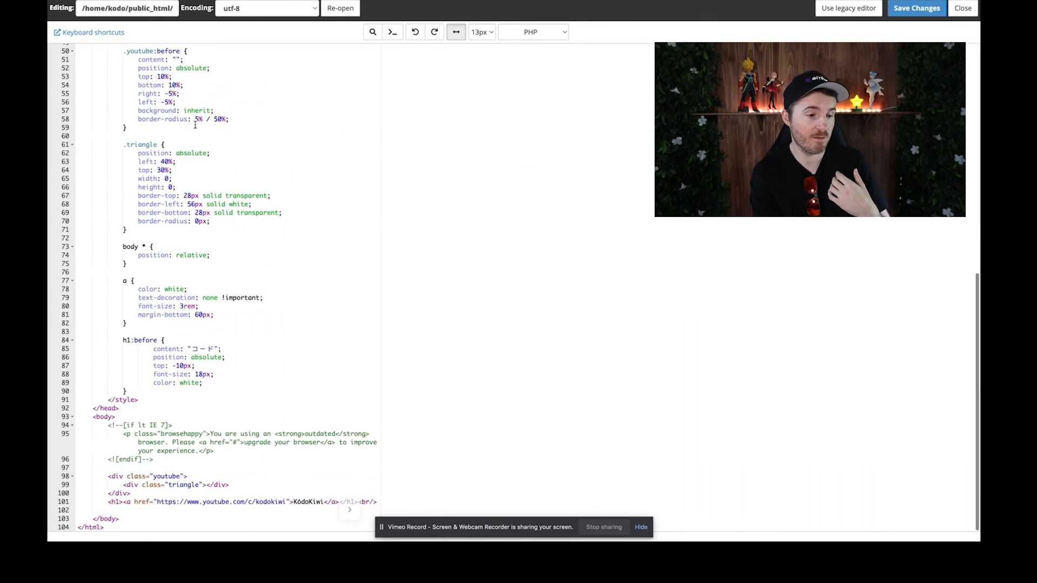
pyautogui.click(160, 400)
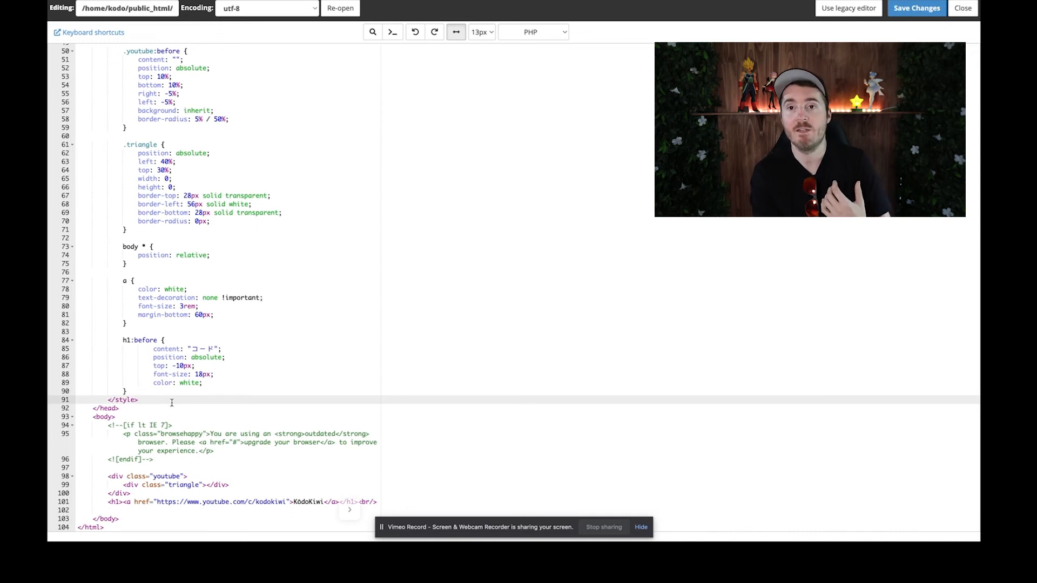
pyautogui.press('Return')
pyautogui.press('Return')
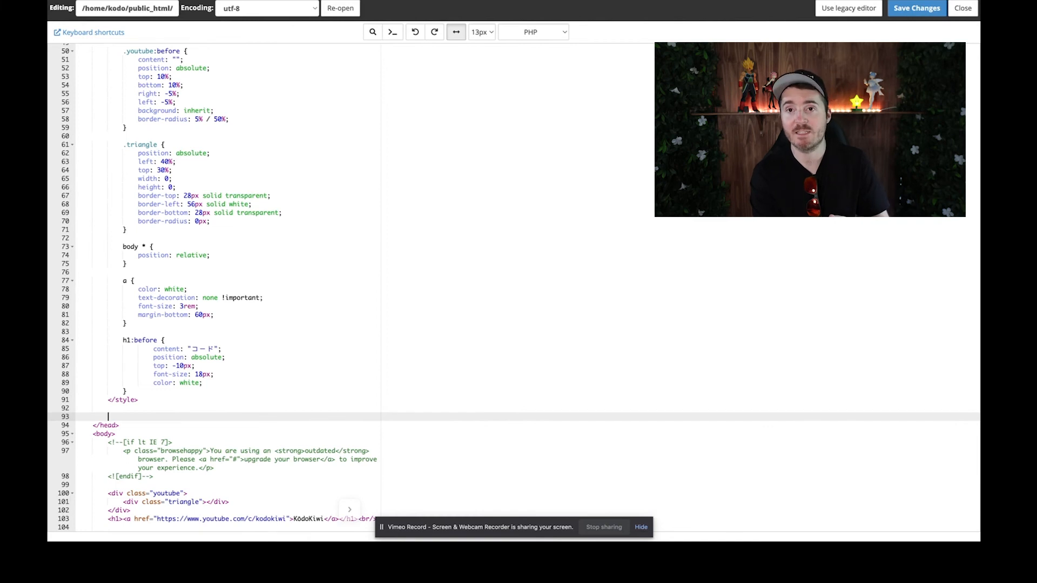
# Step: Check the global site tag in Google Analytics, return to the index.php editor and paste the copied script just before the closing head tag
pyautogui.hotkey('ctrl', 'Tab')
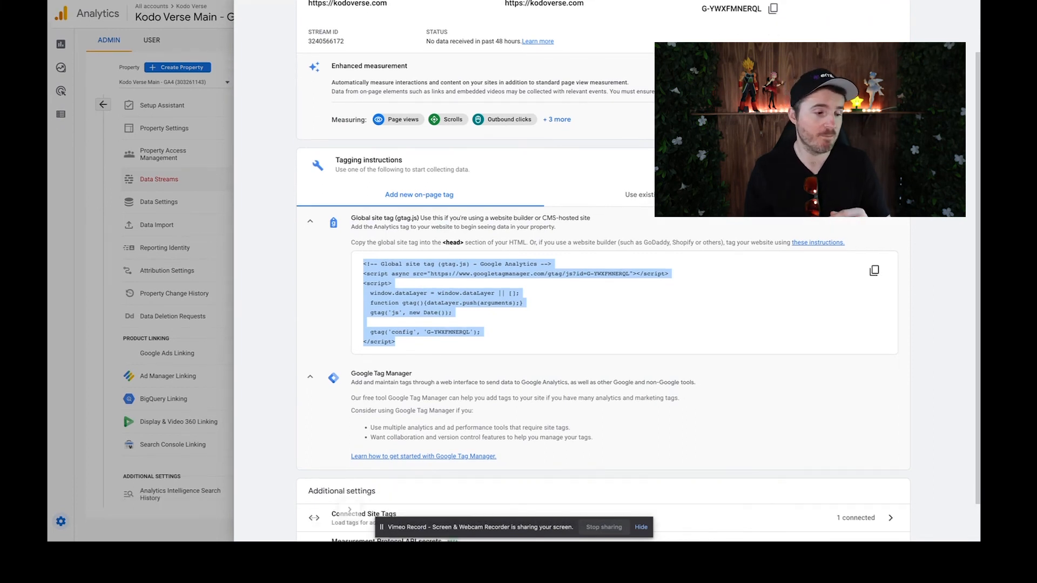
pyautogui.hotkey('ctrl', 'shift', 'Tab')
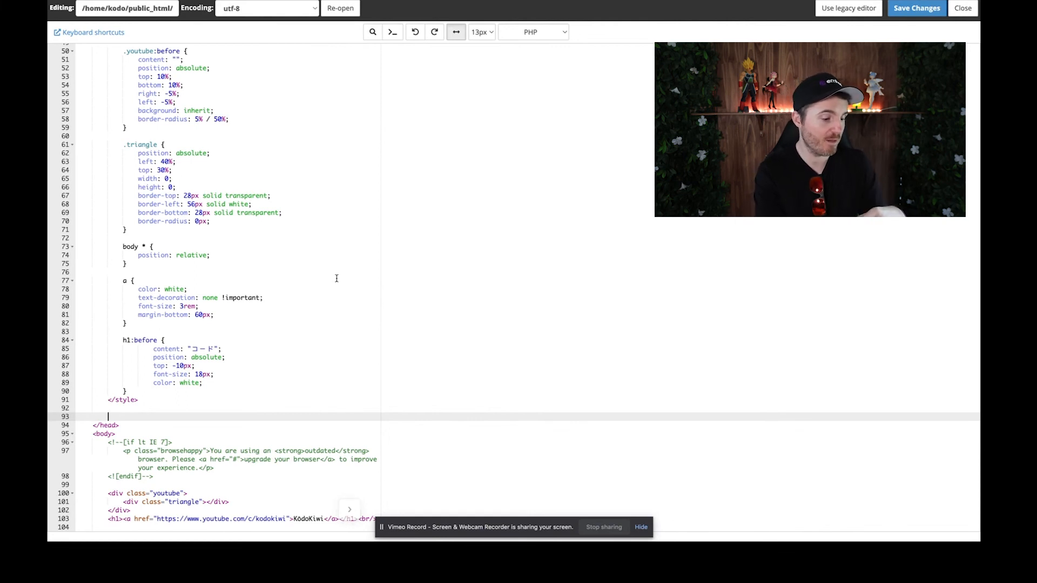
pyautogui.hotkey('ctrl', 'v')
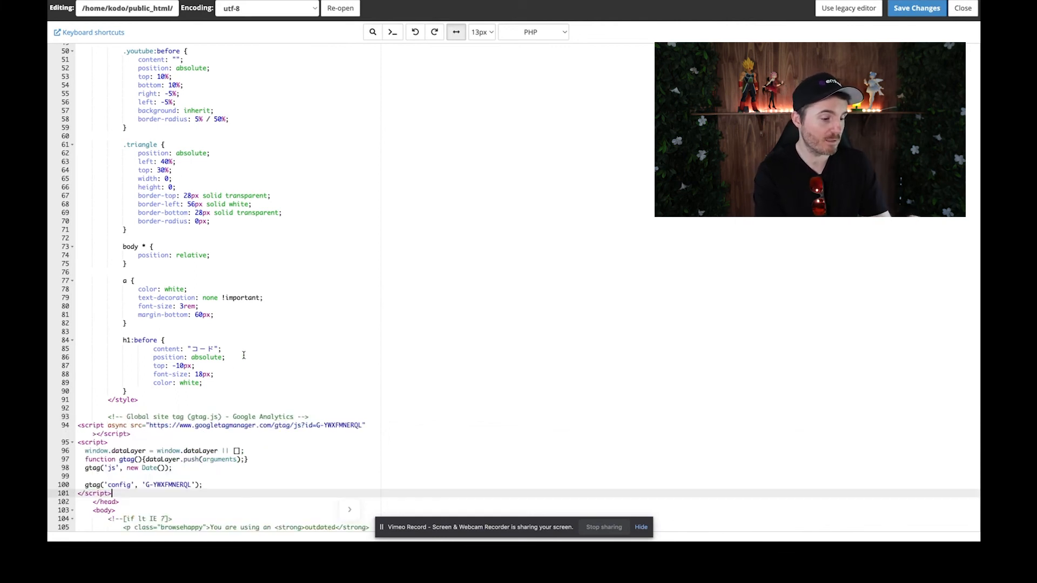
# Step: Indent the pasted gtag.js script lines two levels to match the head content and add a blank line after the closing script tag
pyautogui.scroll(-3, 243, 355)
pyautogui.moveTo(118, 402); pyautogui.dragTo(93, 340)
pyautogui.press('Tab')
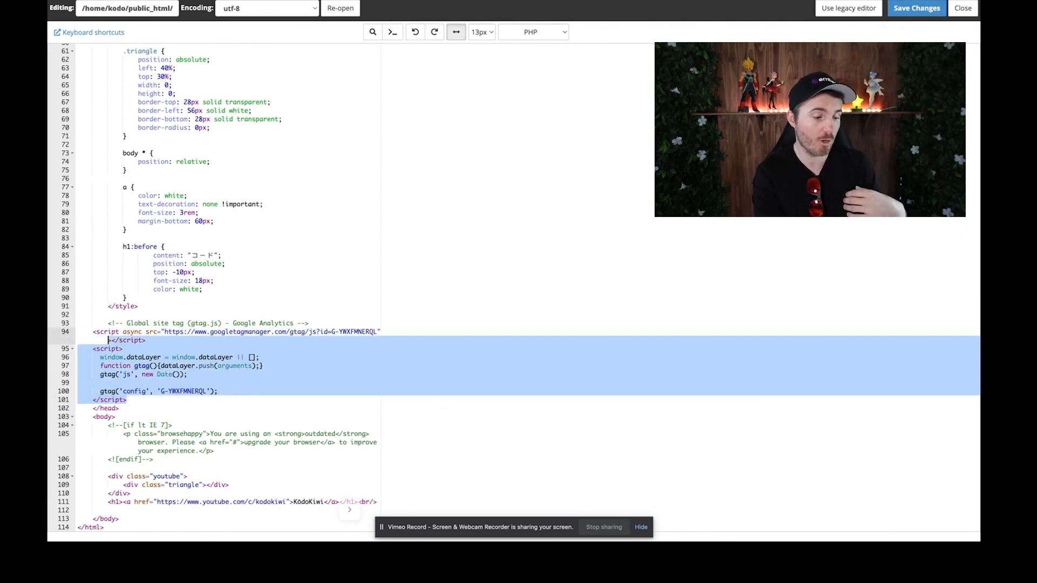
pyautogui.press('Tab')
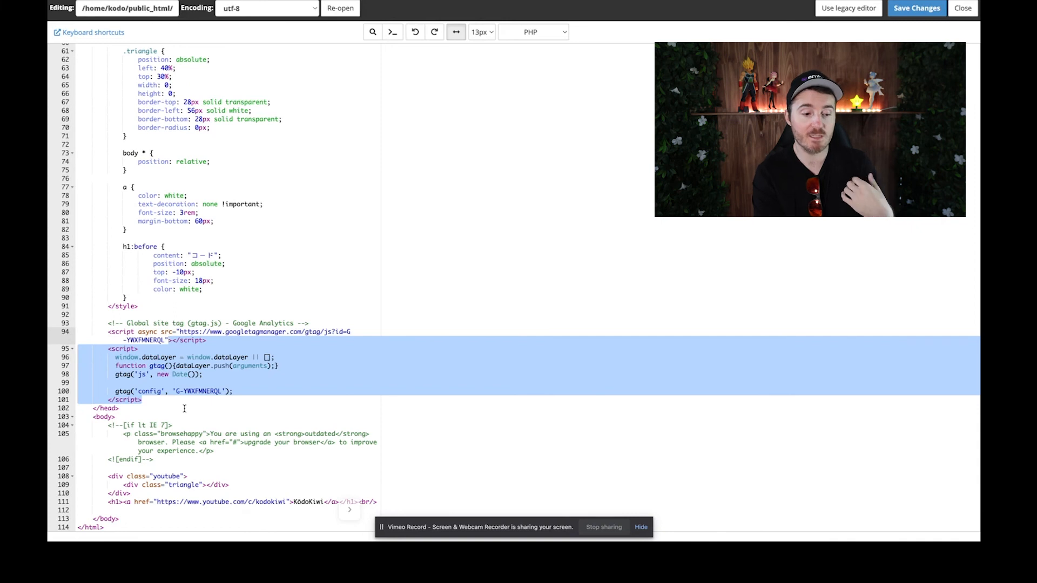
pyautogui.click(185, 408)
pyautogui.click(188, 401)
pyautogui.press('Return')
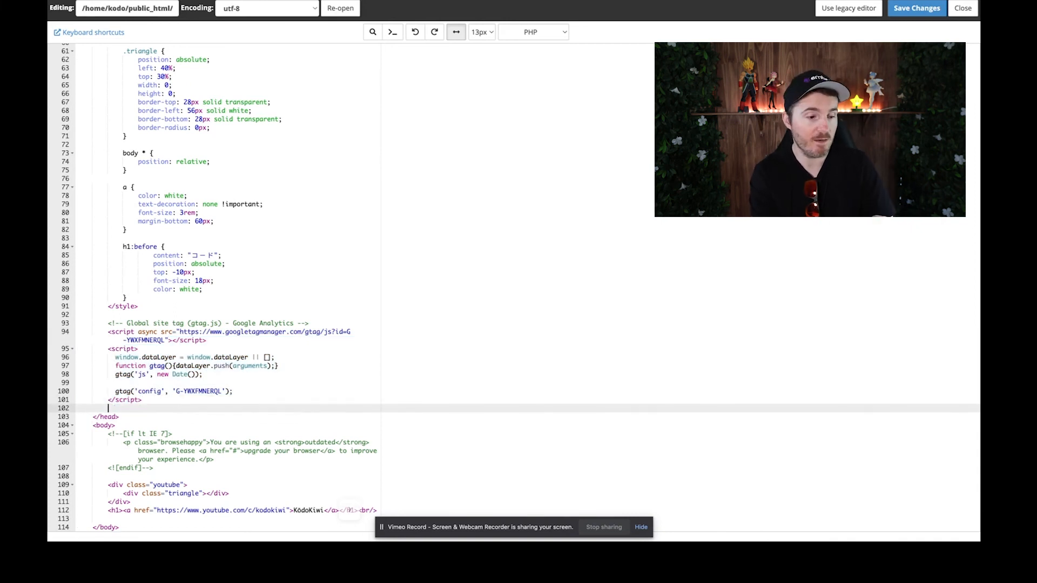